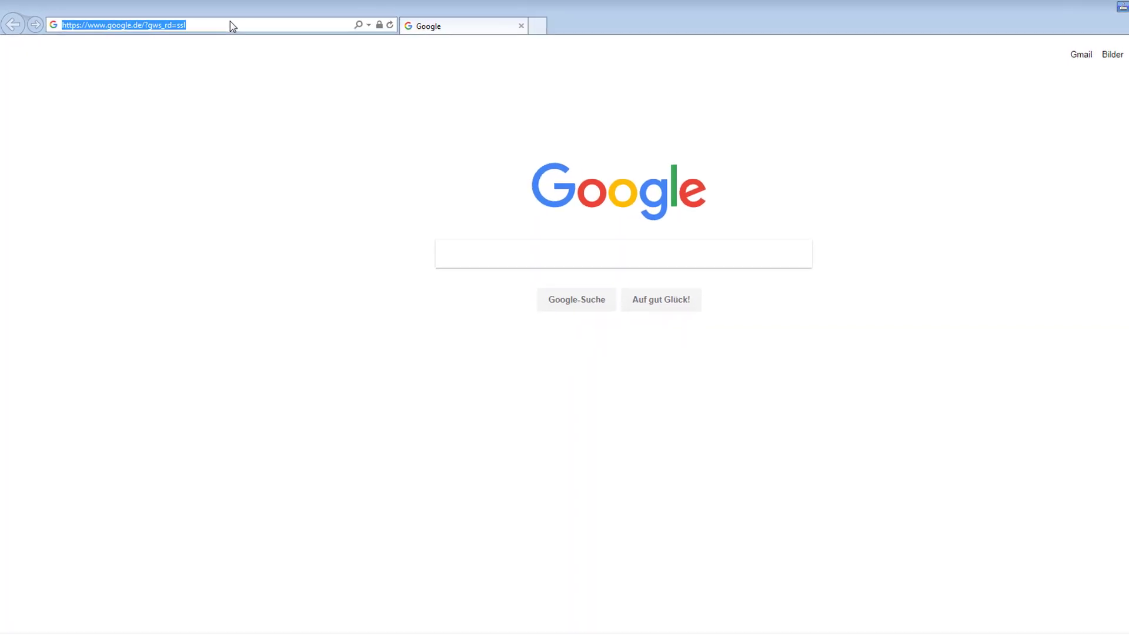
- Load the OD5000 sensor's web interface at 192.168.0.1 in Internet Explorer
text(192)
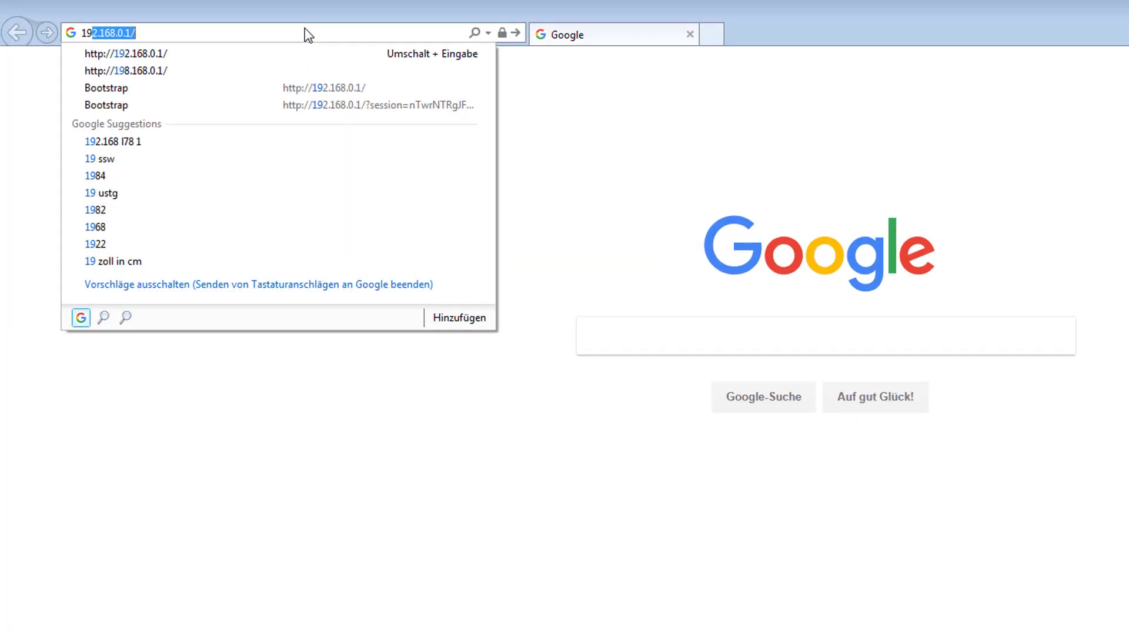
text(.1)
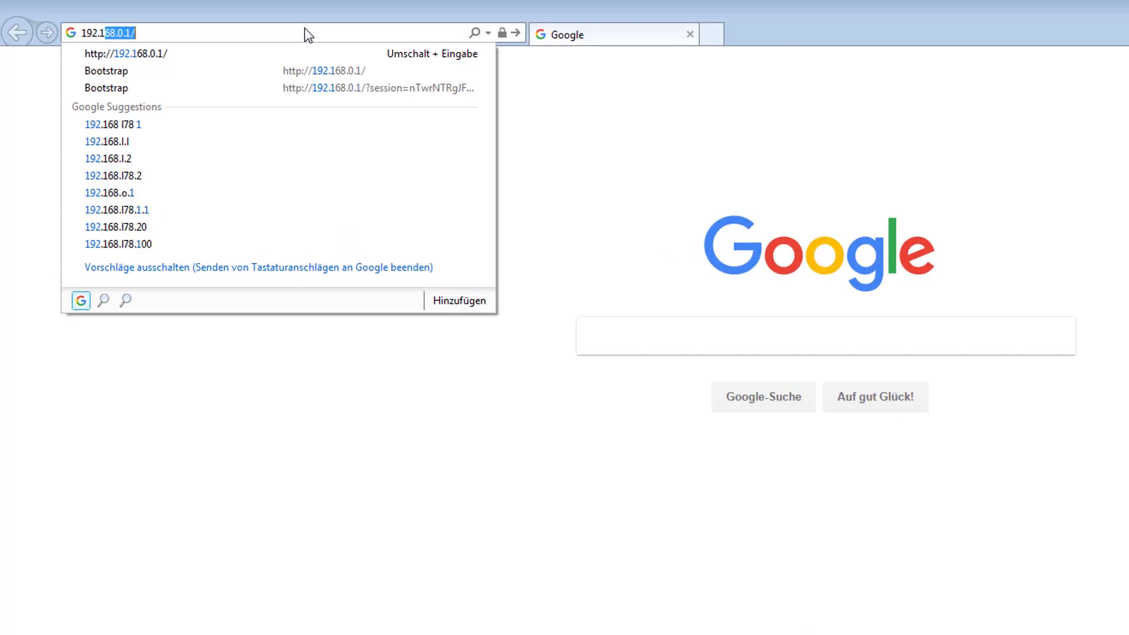
text(68.0)
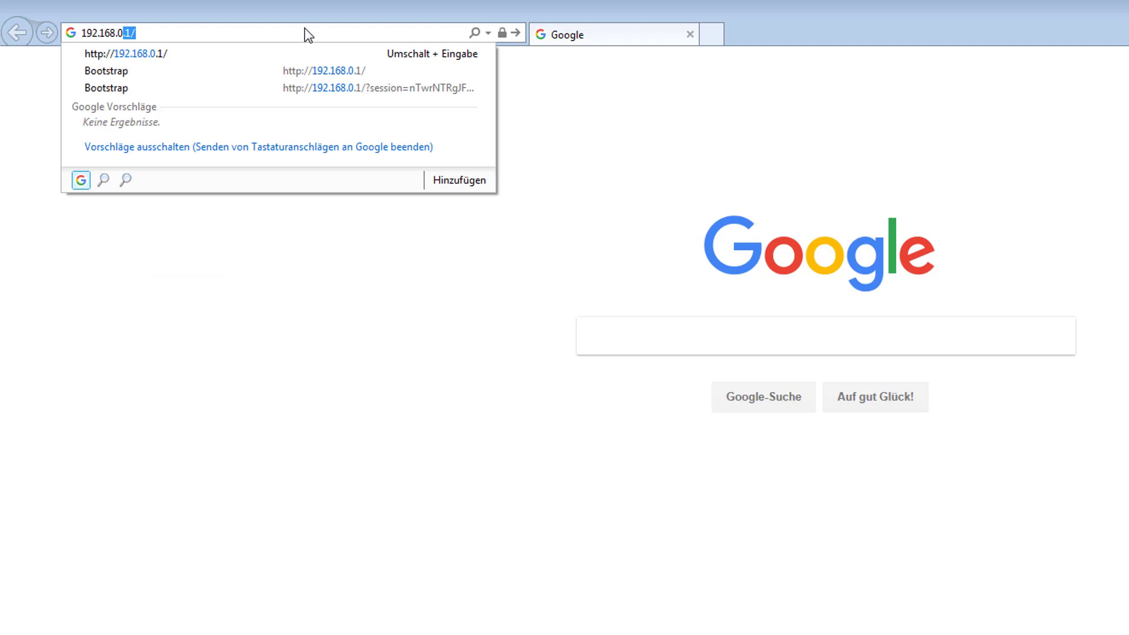
key(Return)
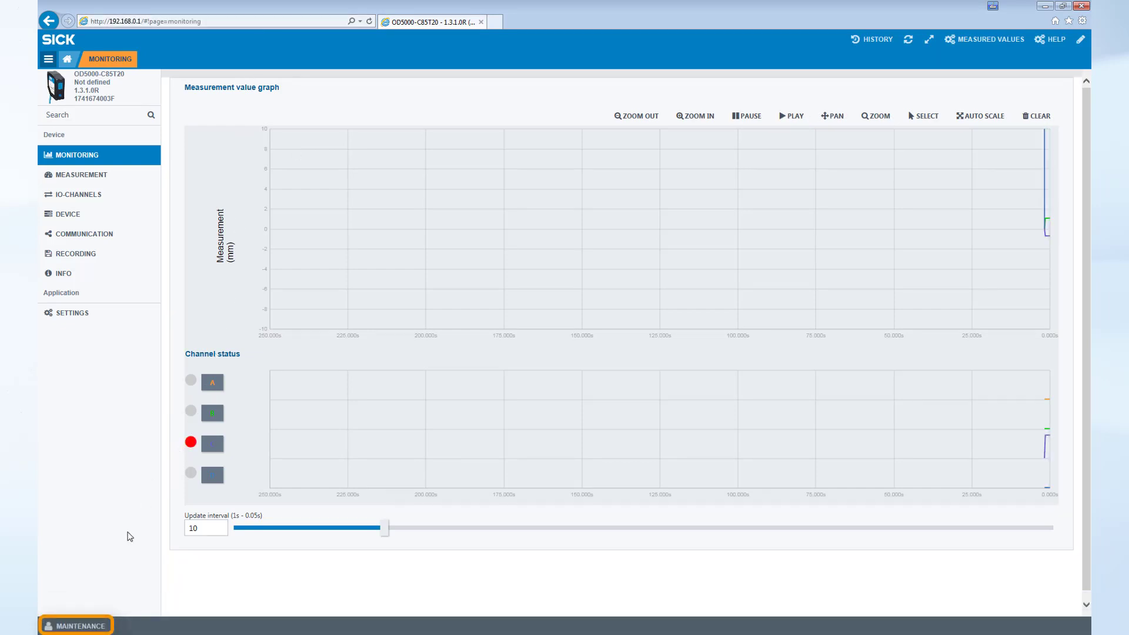
- Log in as the Maintenance user with its password, keeping 'stay logged in' ticked
click(80, 624)
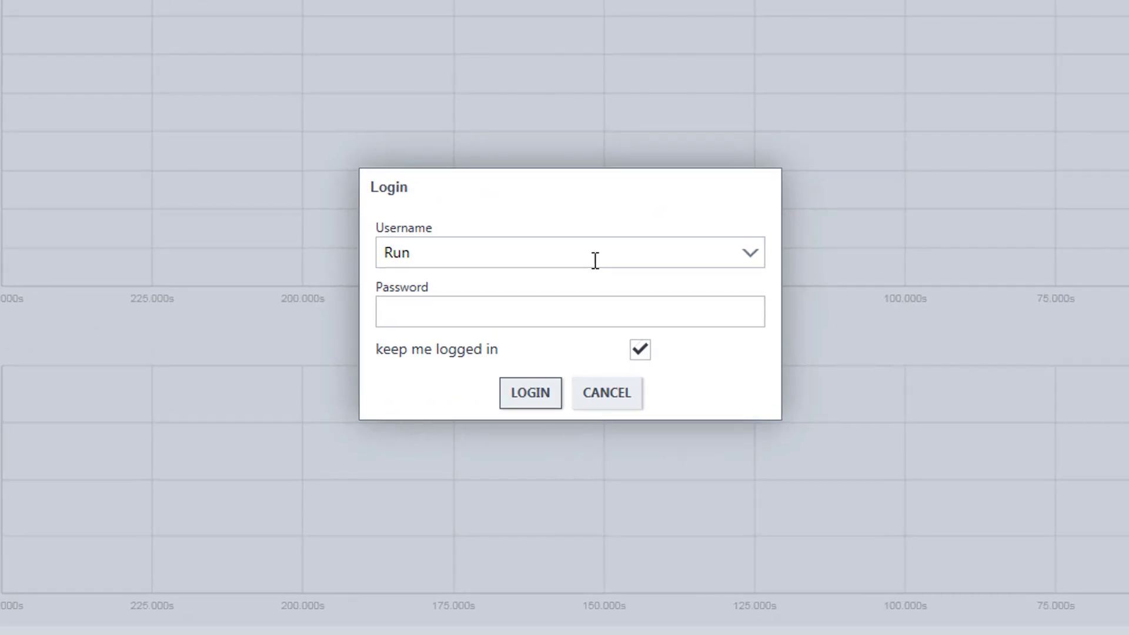
click(595, 260)
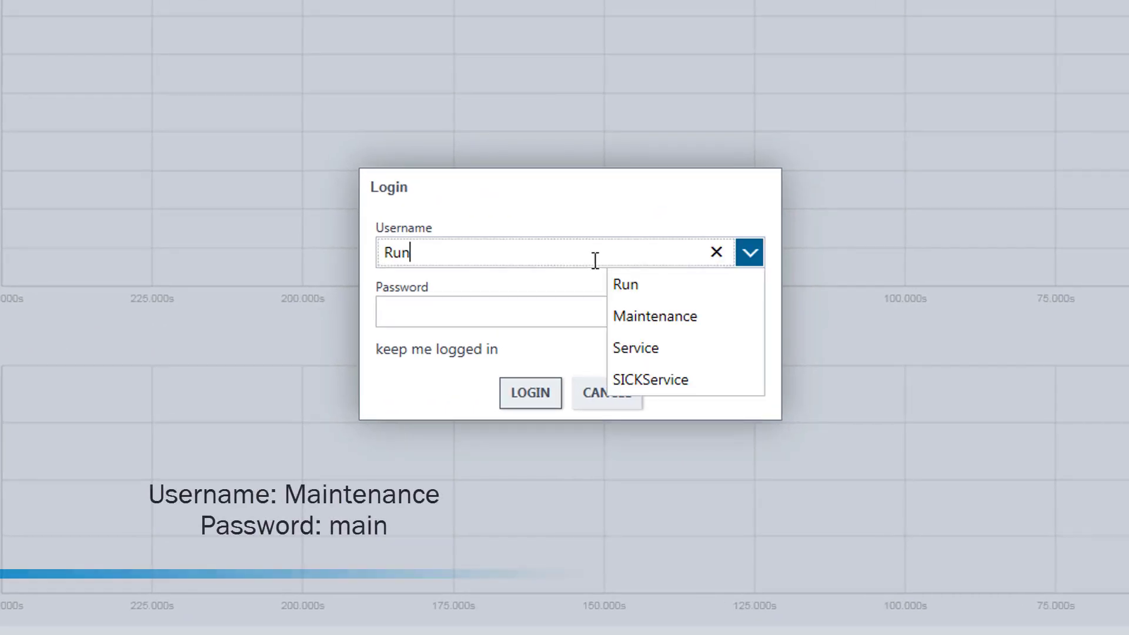
click(630, 321)
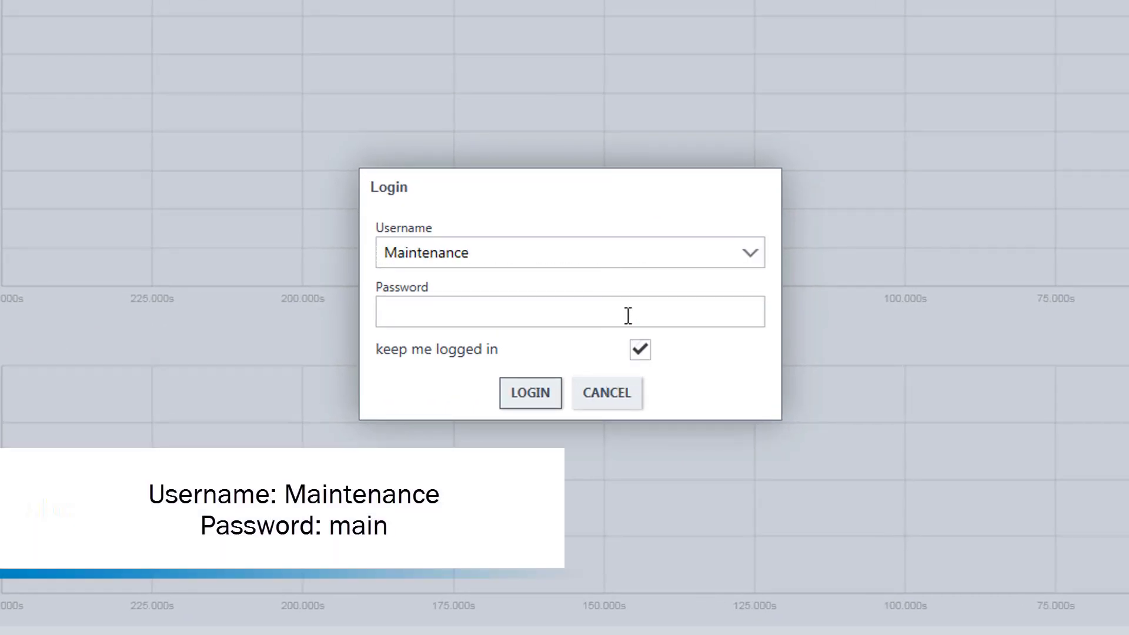
click(609, 313)
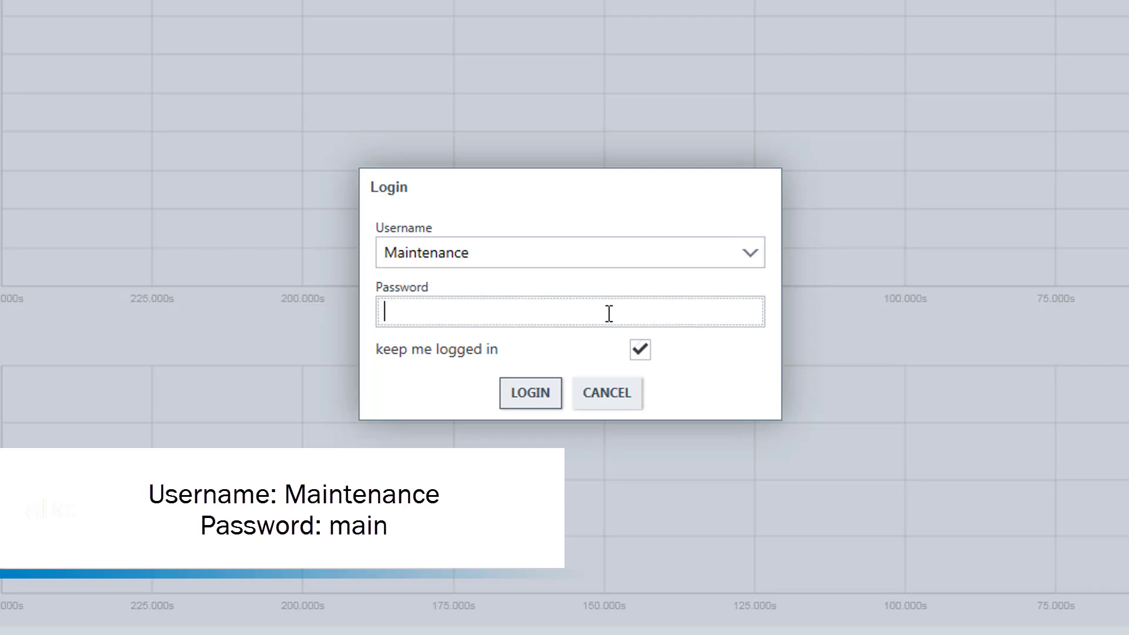
text(main)
click(748, 312)
click(640, 356)
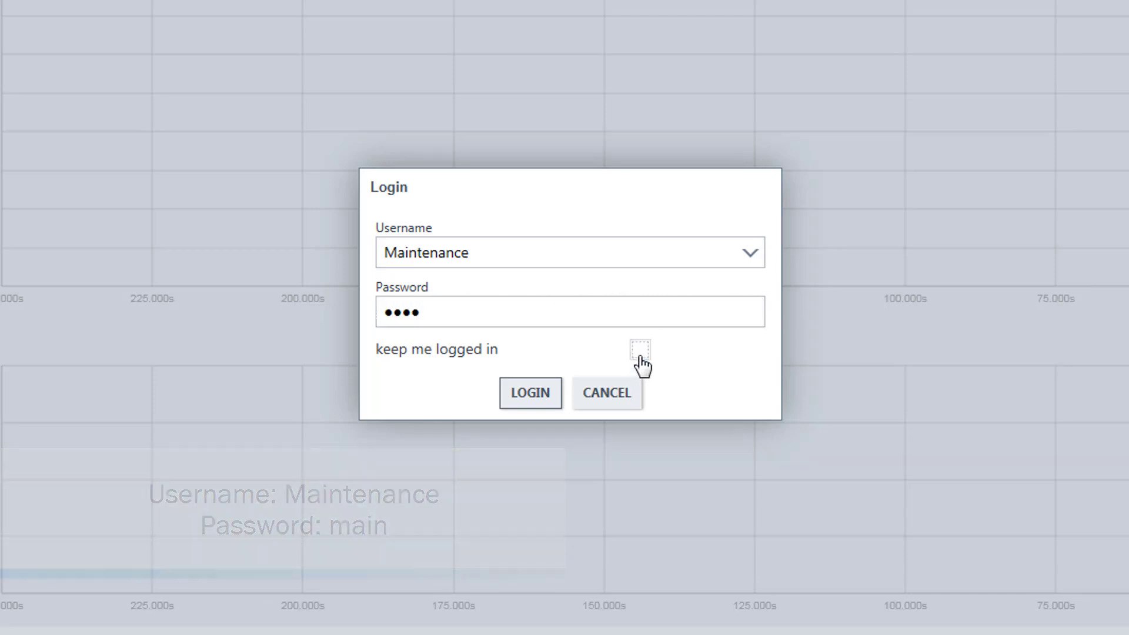
click(640, 356)
click(514, 404)
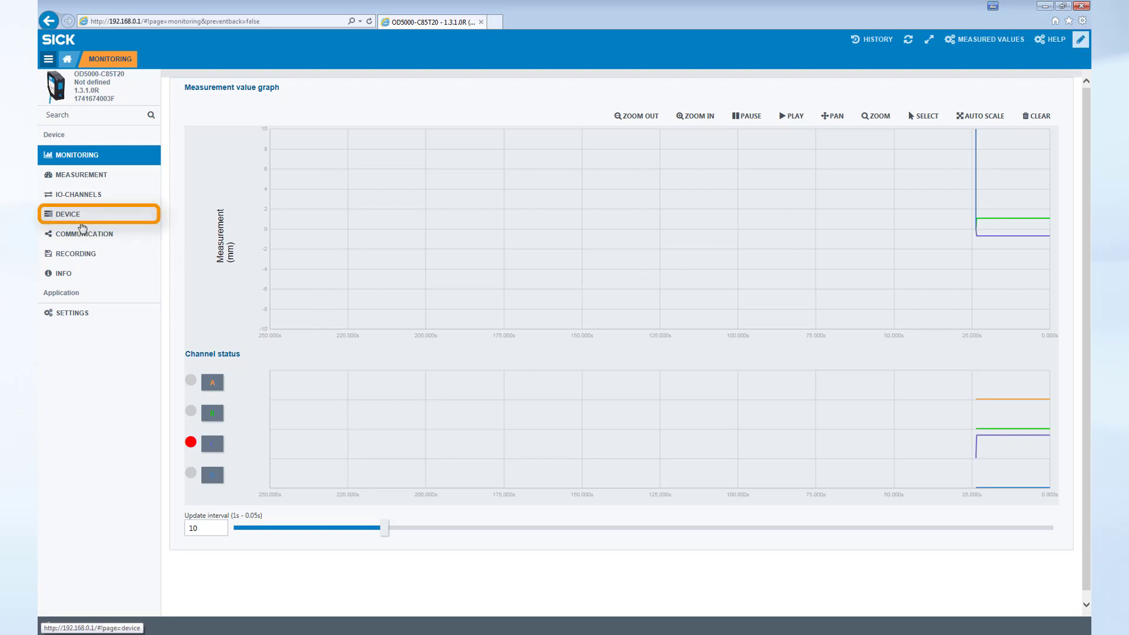
- Reset the sensor to factory settings from the Device page and confirm
click(74, 215)
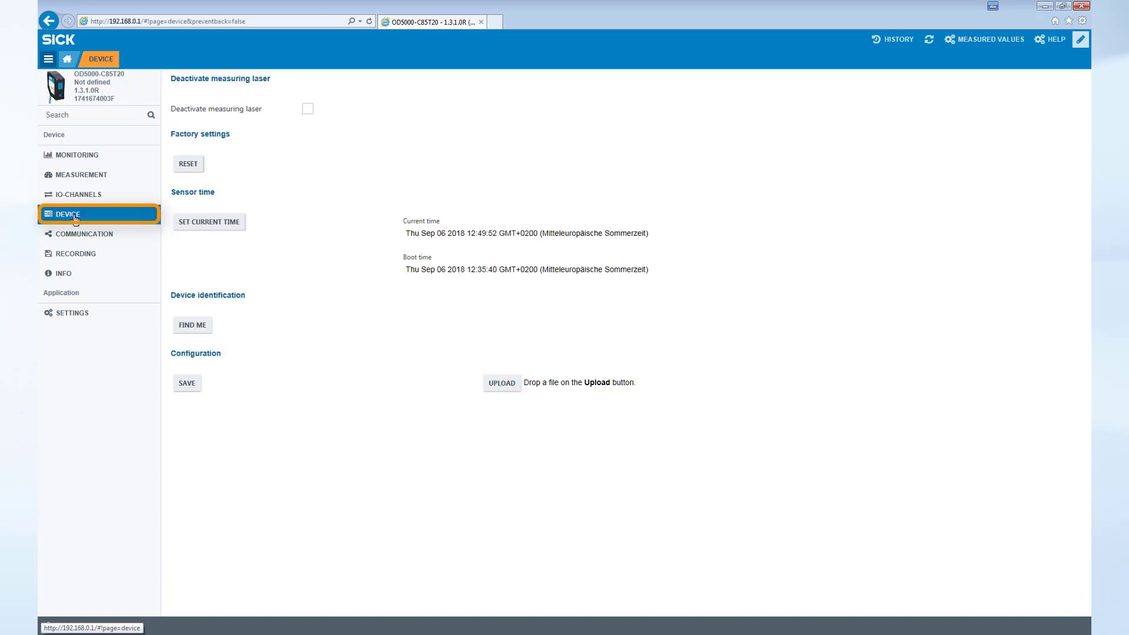
click(187, 170)
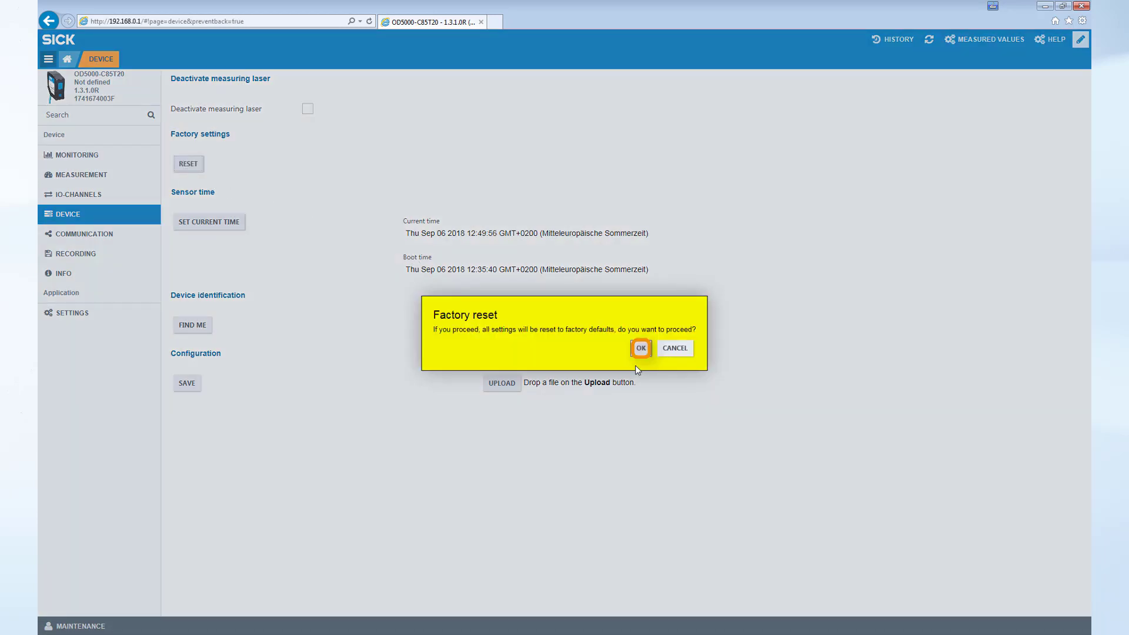
click(639, 349)
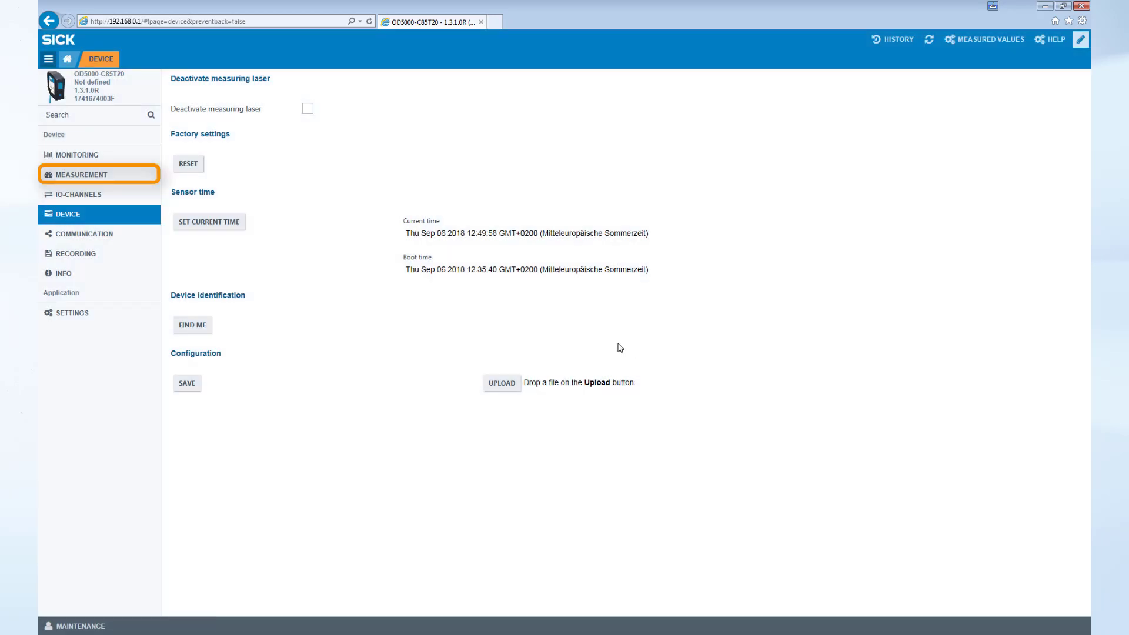
- Switch mounting to Specular (glass, mirror) and accept the ±10.00 mm range notice
click(119, 179)
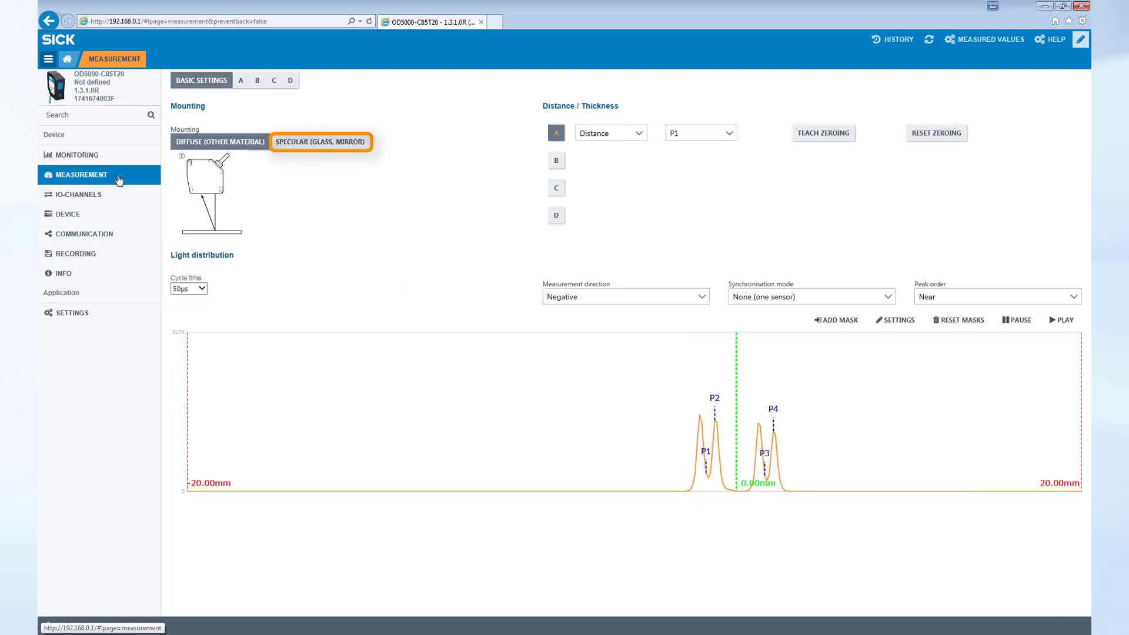
click(323, 148)
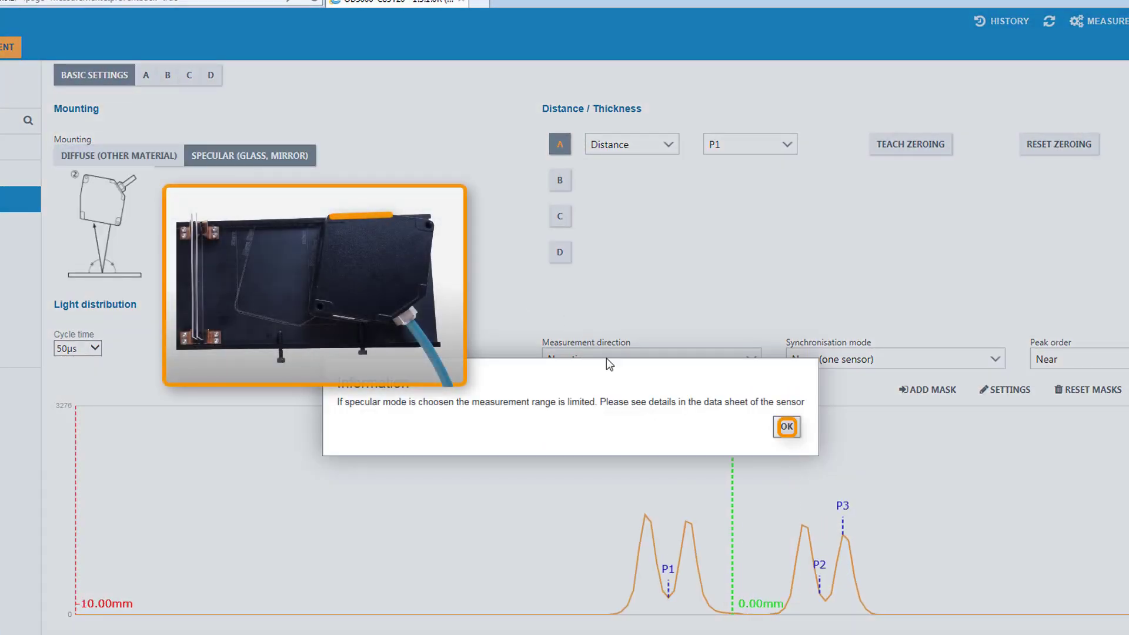
click(786, 426)
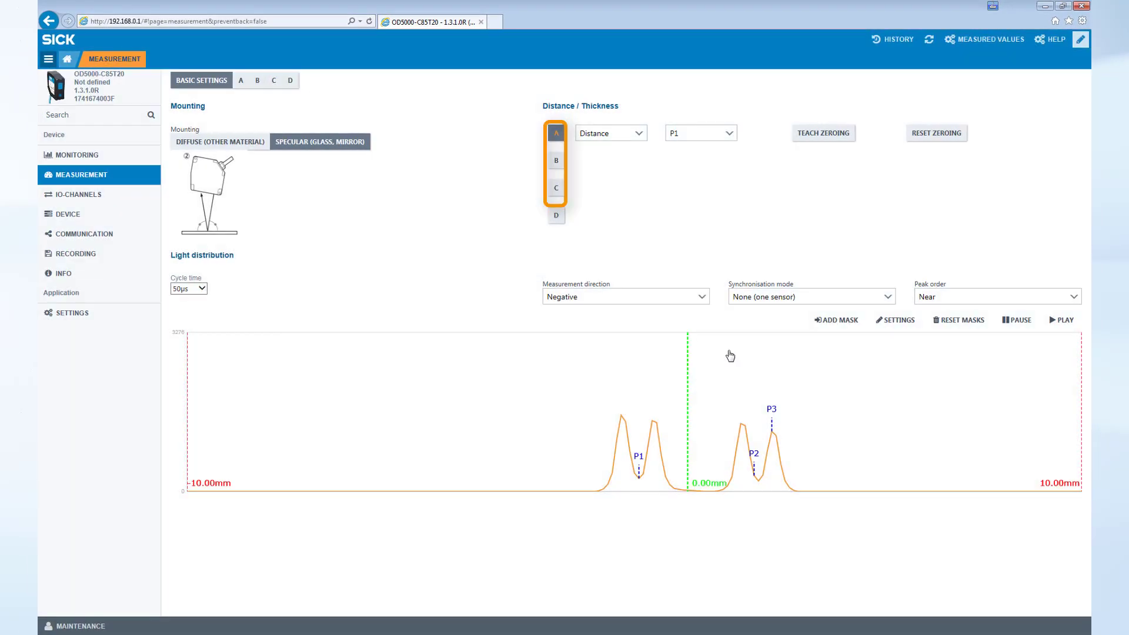
- Enable channels B and C and set channels A, B and C to Thickness >= 0.50mm
click(556, 167)
click(555, 191)
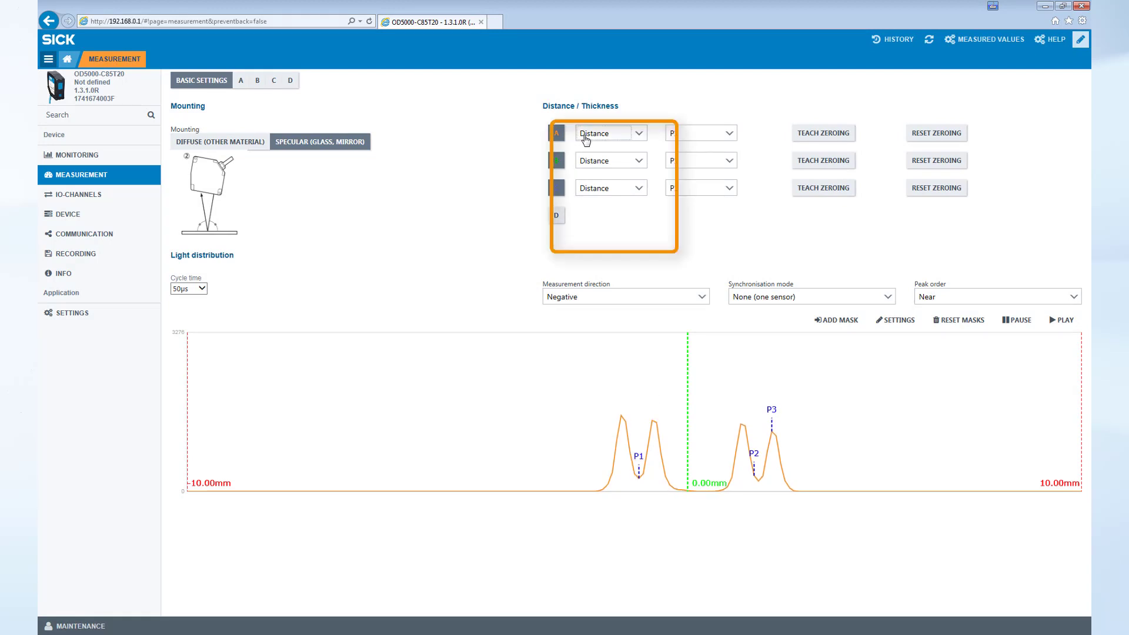
click(639, 133)
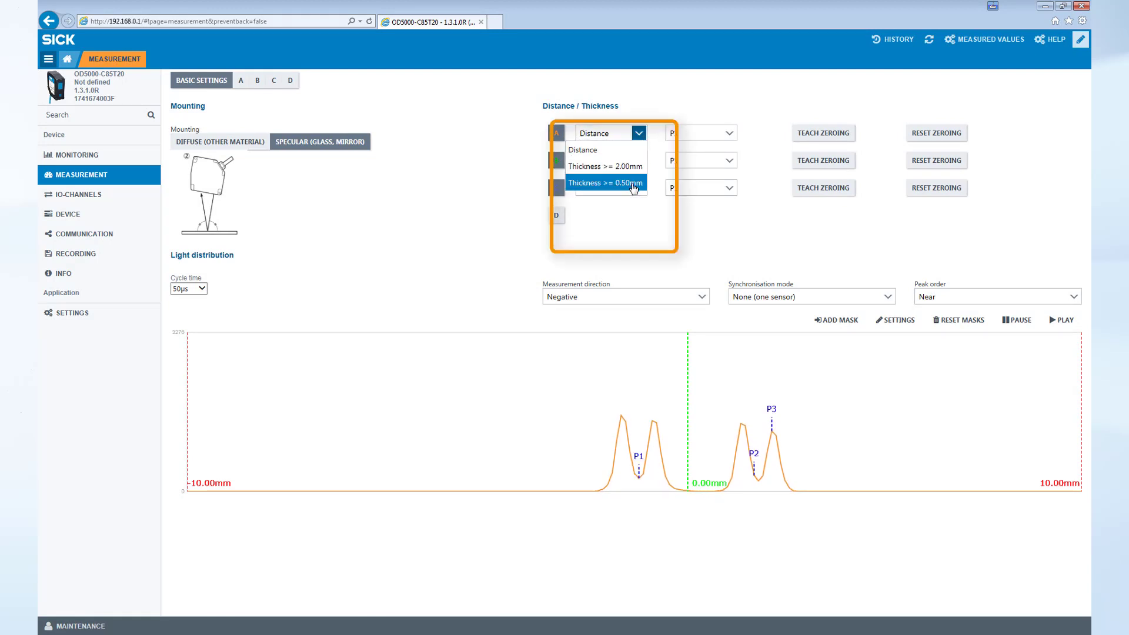
click(634, 184)
click(638, 161)
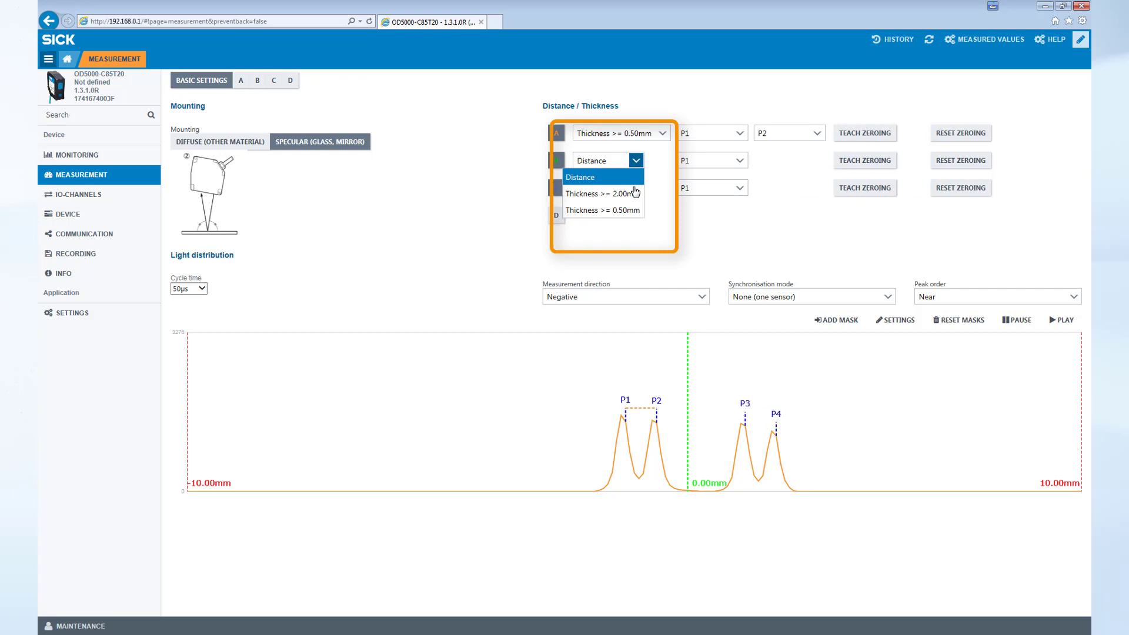
click(632, 217)
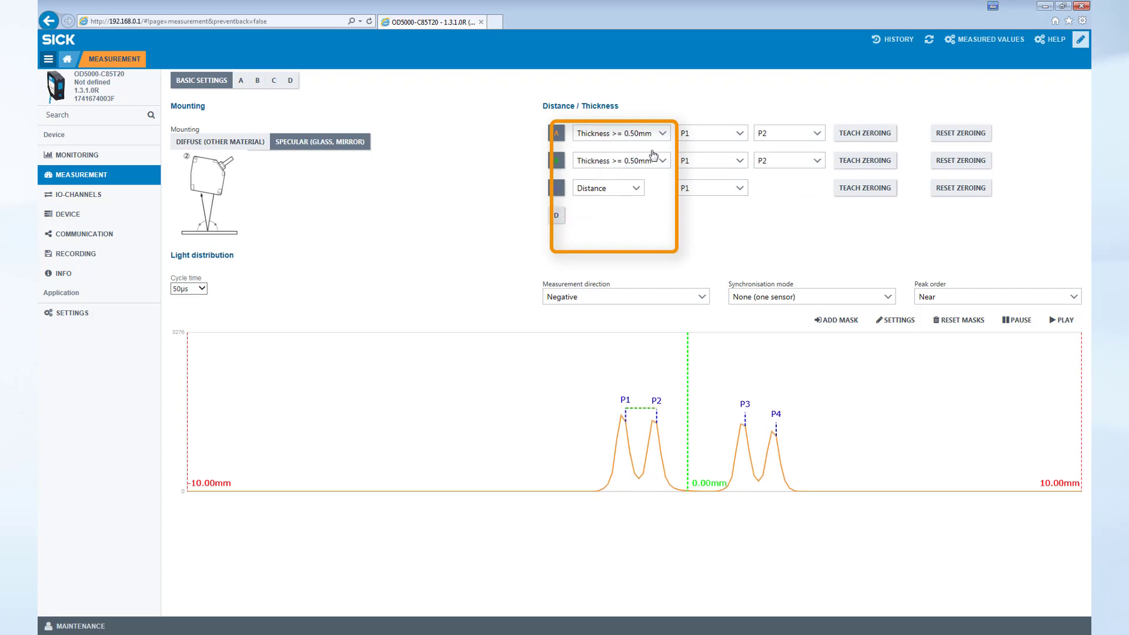
click(635, 188)
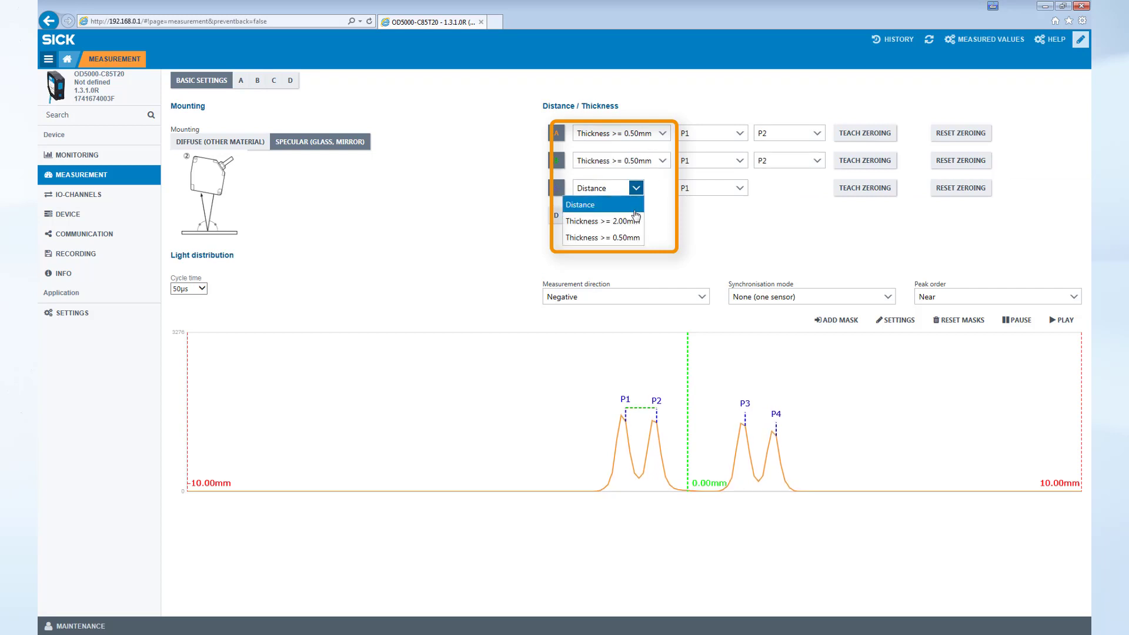
click(635, 242)
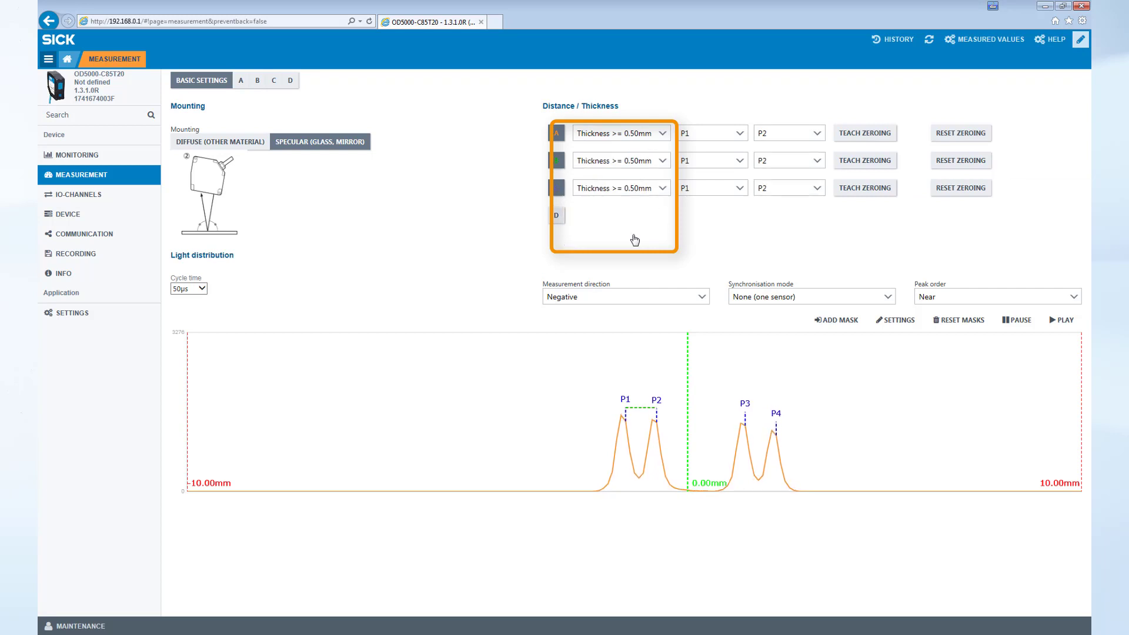
- Assign peaks P3/P4 to channel B and P2/P3 to channel C
click(739, 166)
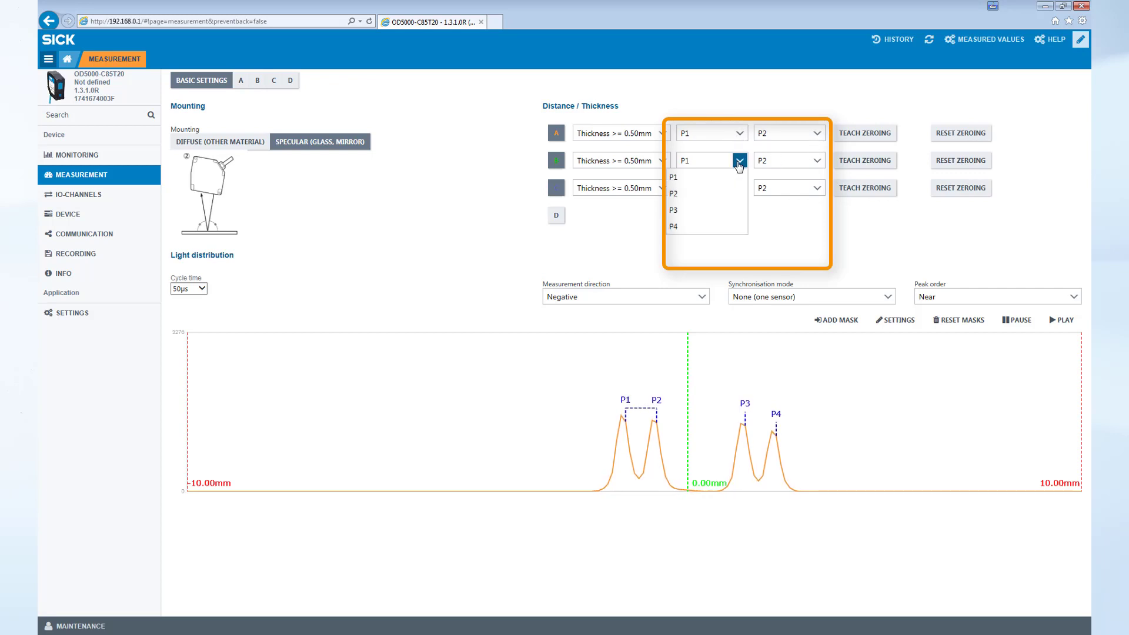
click(708, 214)
click(816, 162)
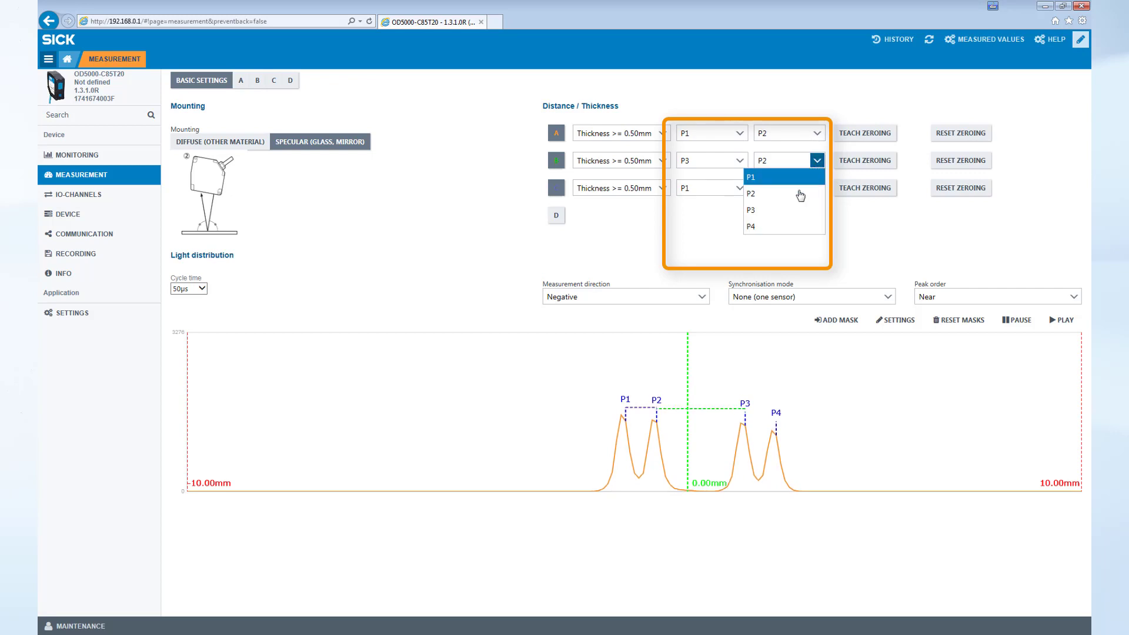
click(775, 225)
click(739, 188)
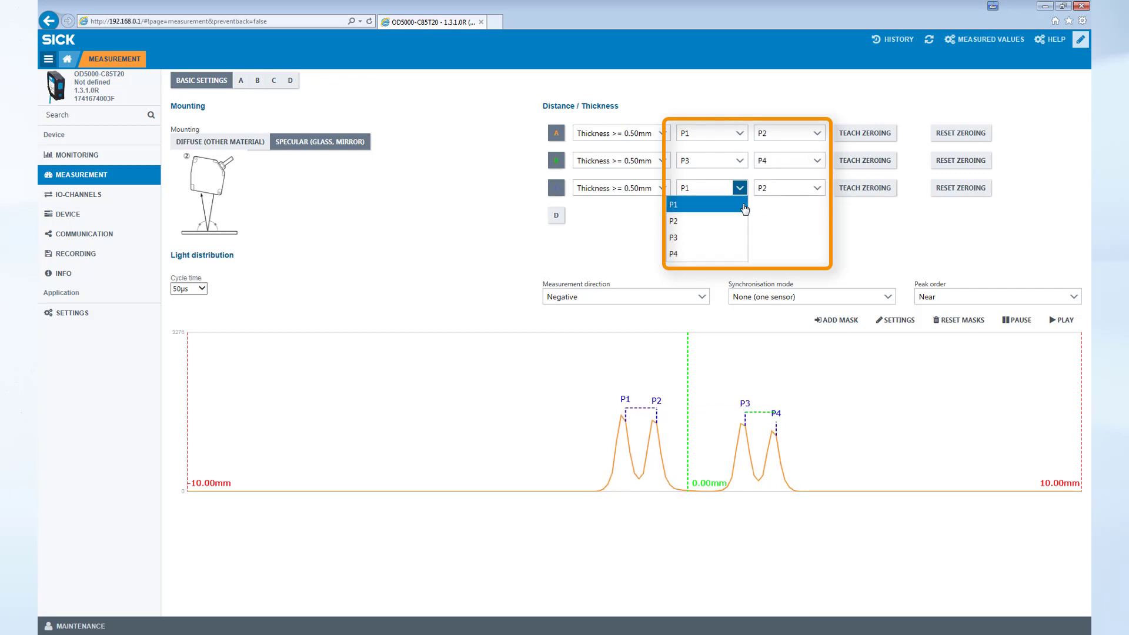
click(740, 228)
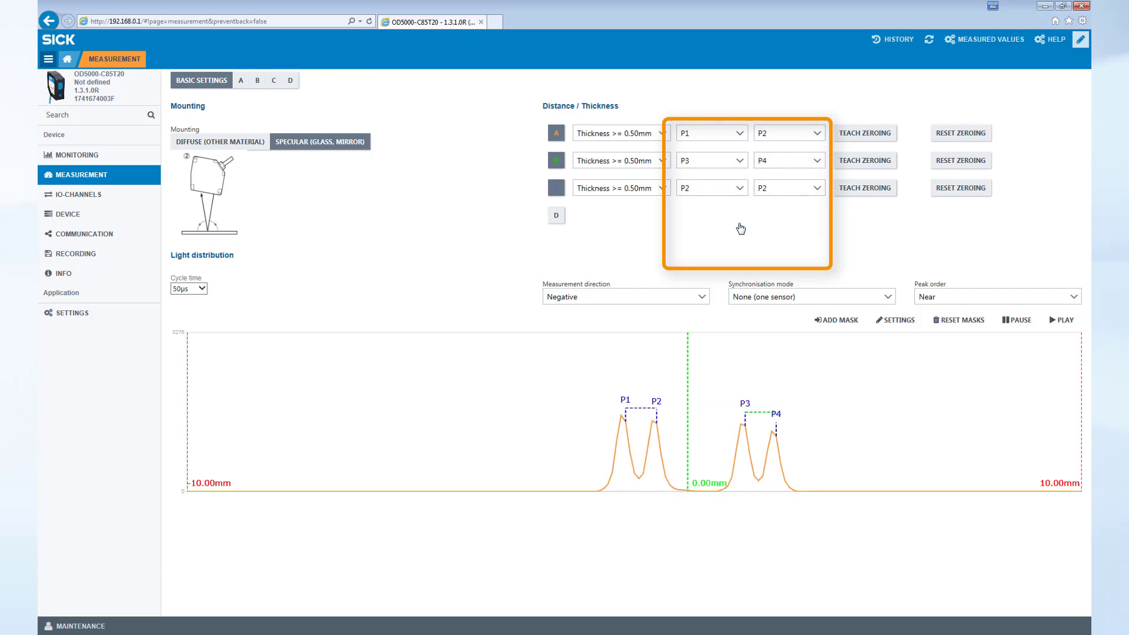
click(816, 188)
click(799, 236)
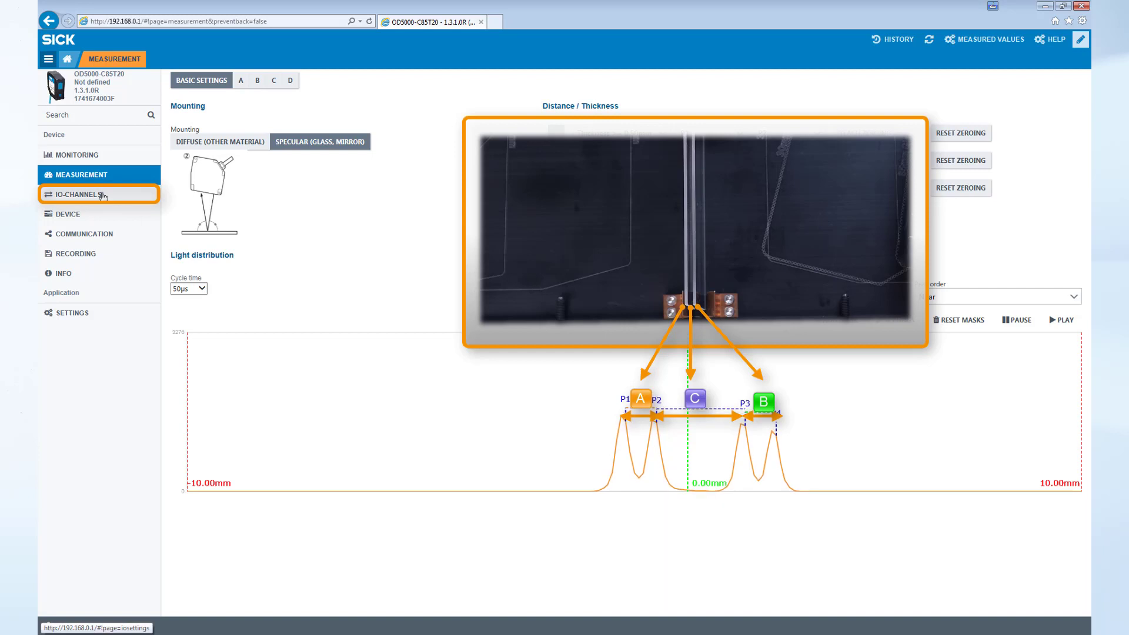
- Teach channel A with a 1.1 mm reference thickness in the output channel settings
click(102, 195)
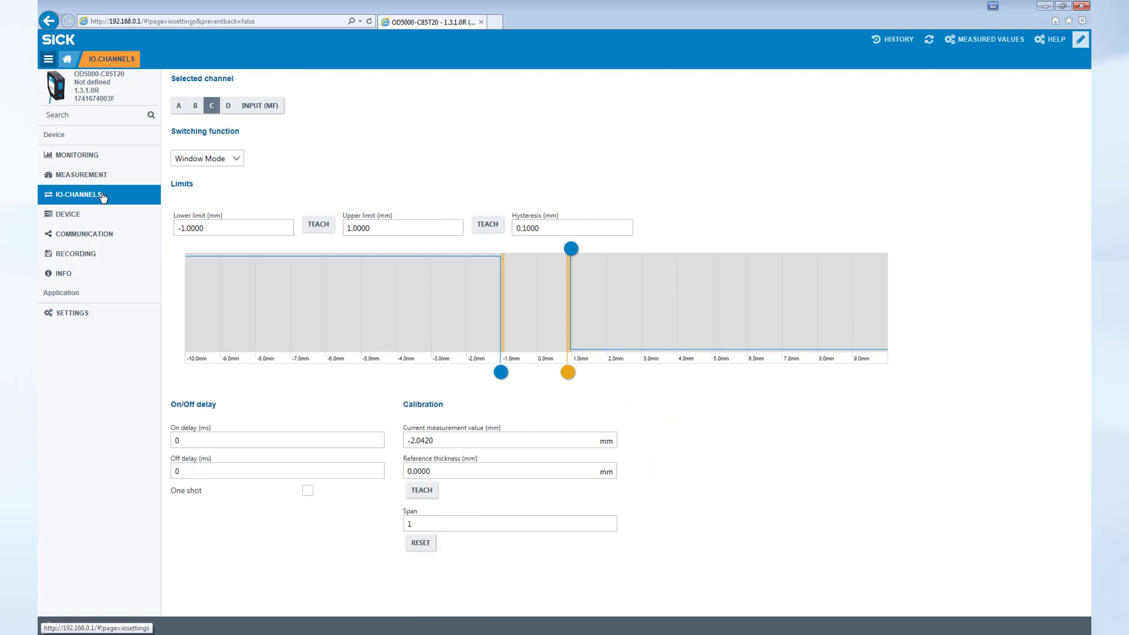
click(179, 105)
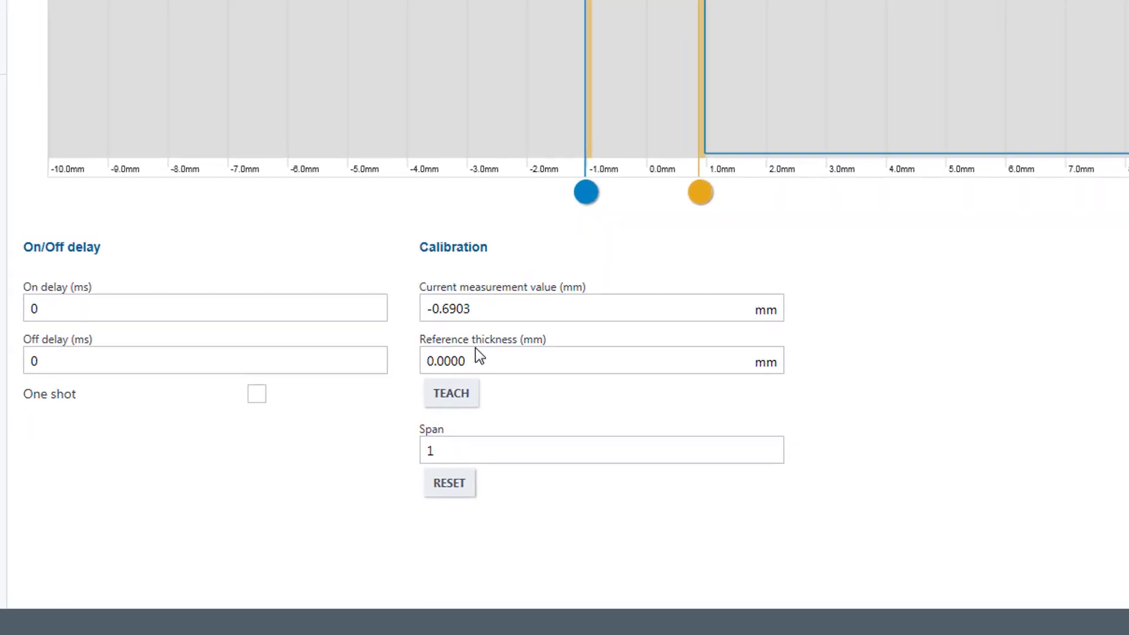
click(480, 356)
drag(497, 358, 404, 370)
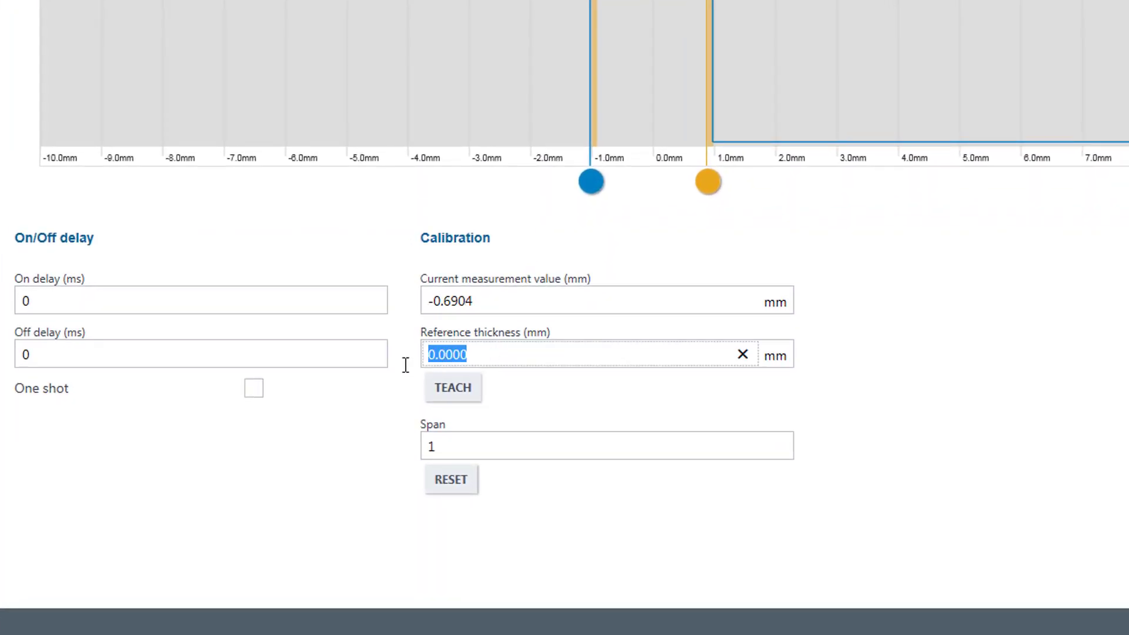
text(1)
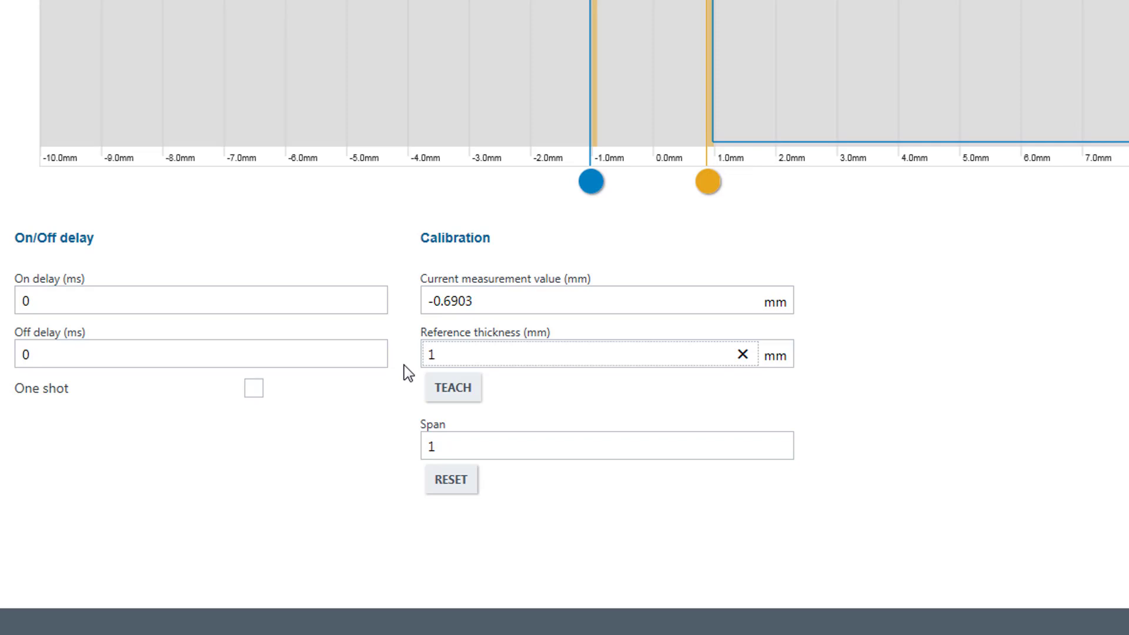
text(.1)
key(Tab)
click(439, 398)
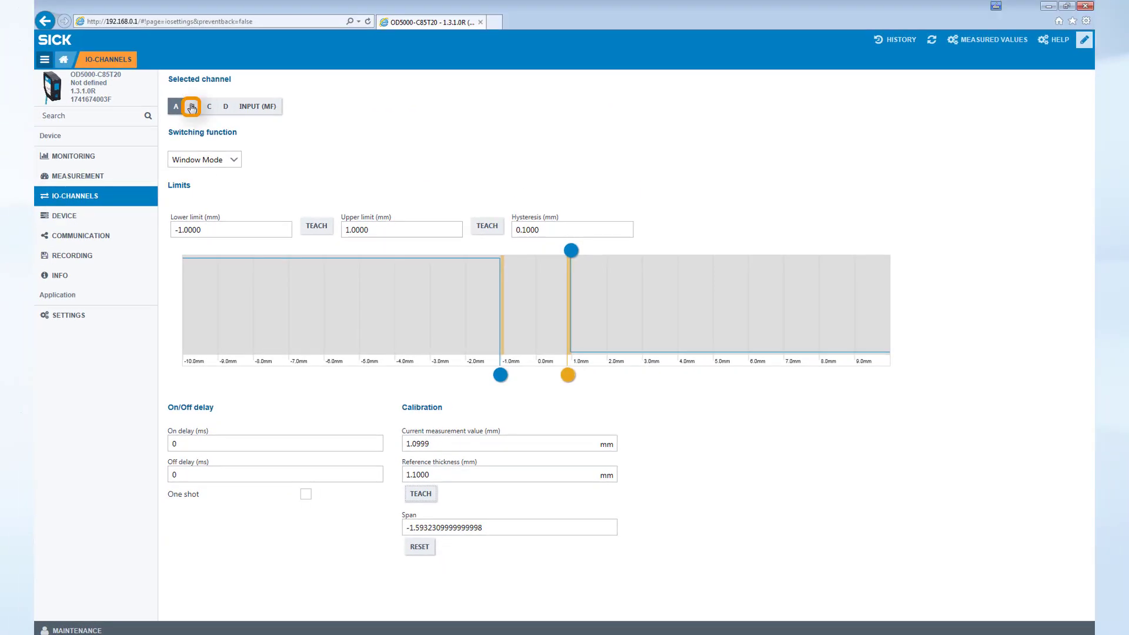
- Teach channel B with a 1.1 mm reference thickness
click(192, 107)
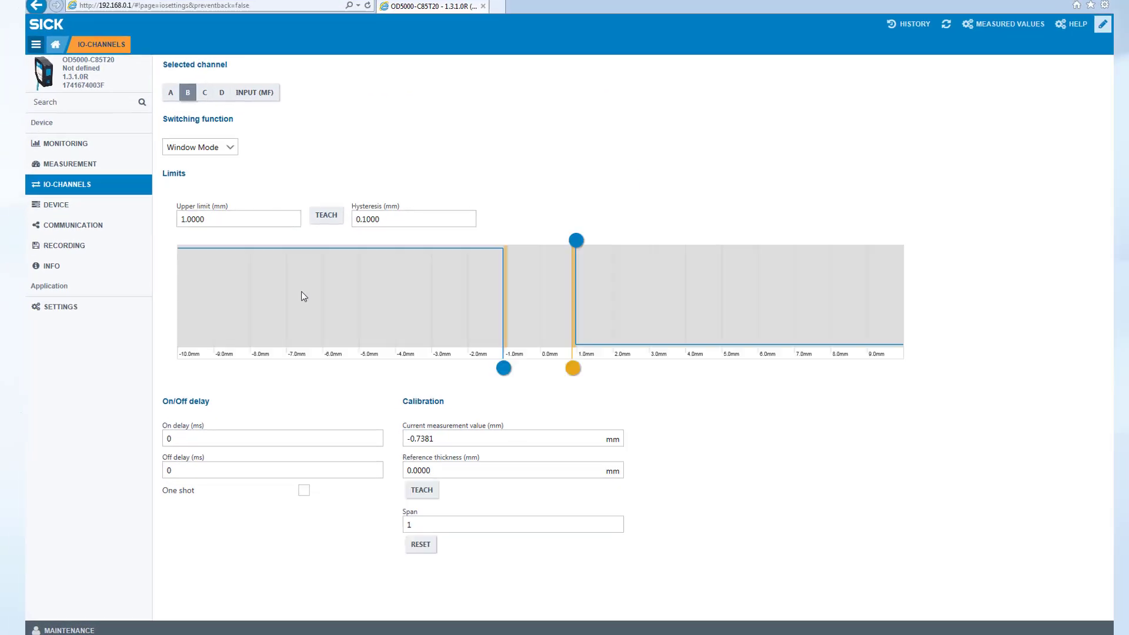
click(448, 471)
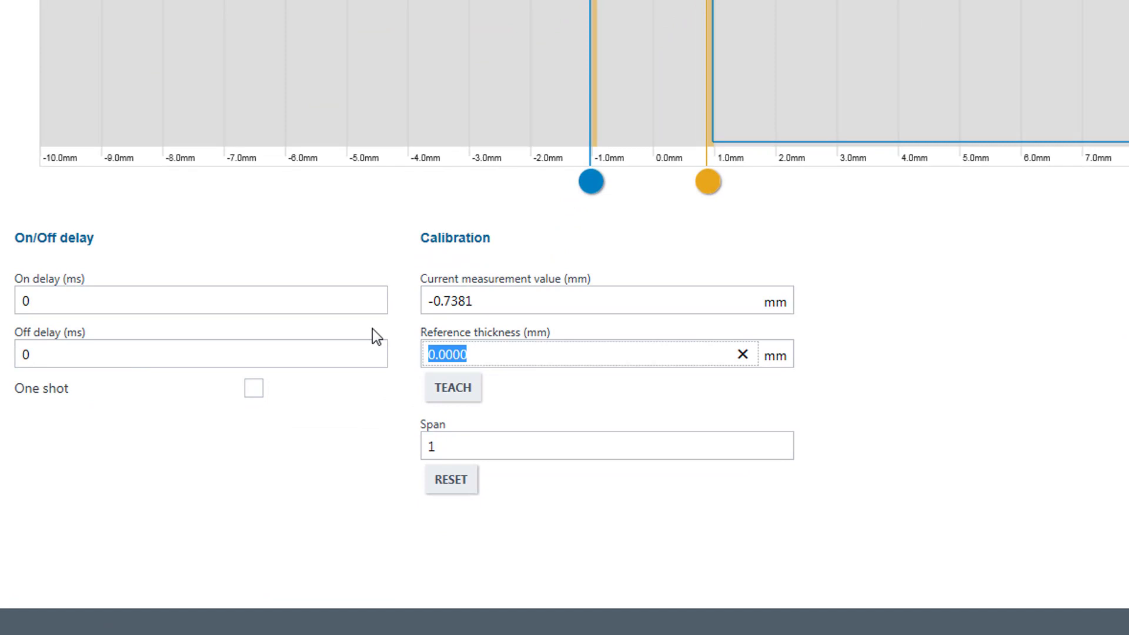
text(1.1)
click(445, 387)
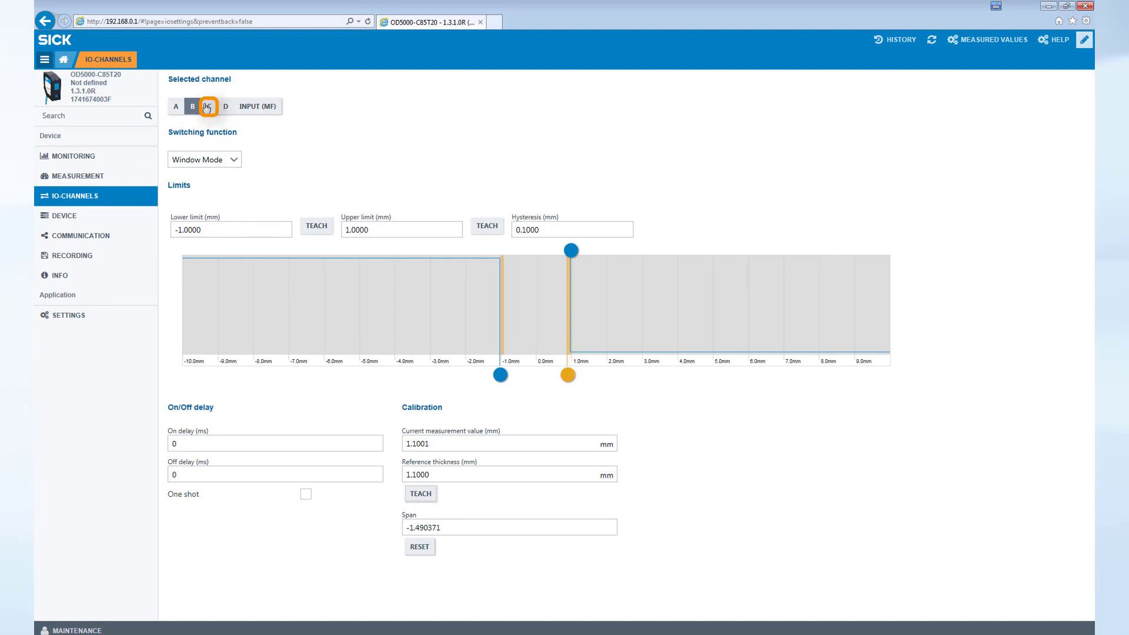
- Teach channel C with a 1.5 mm reference thickness
click(208, 107)
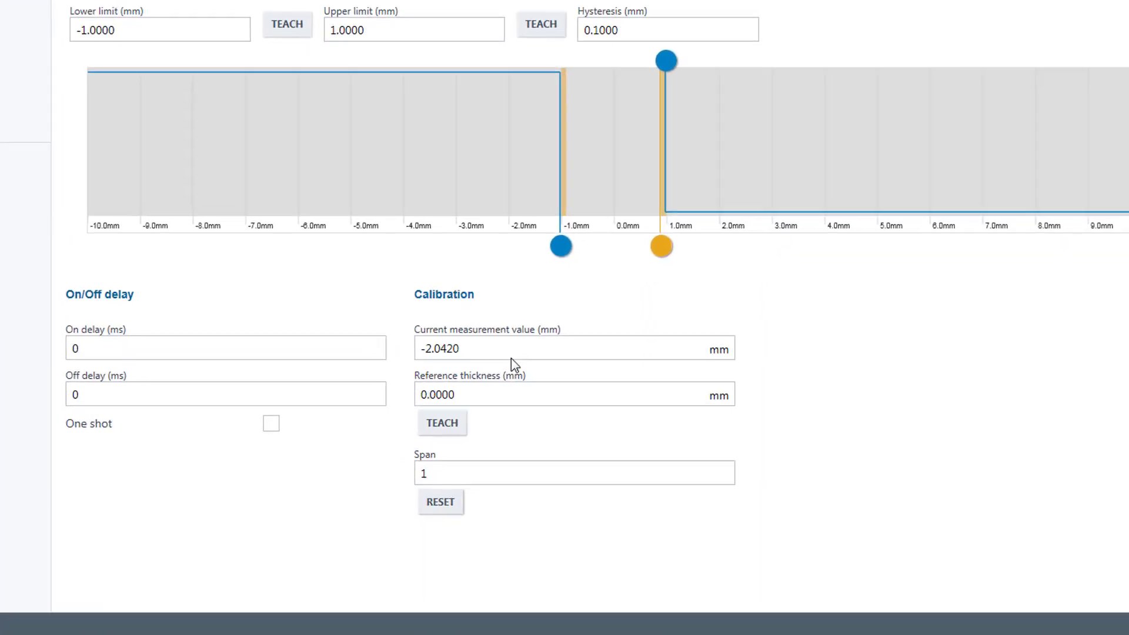
click(440, 451)
drag(440, 451, 392, 456)
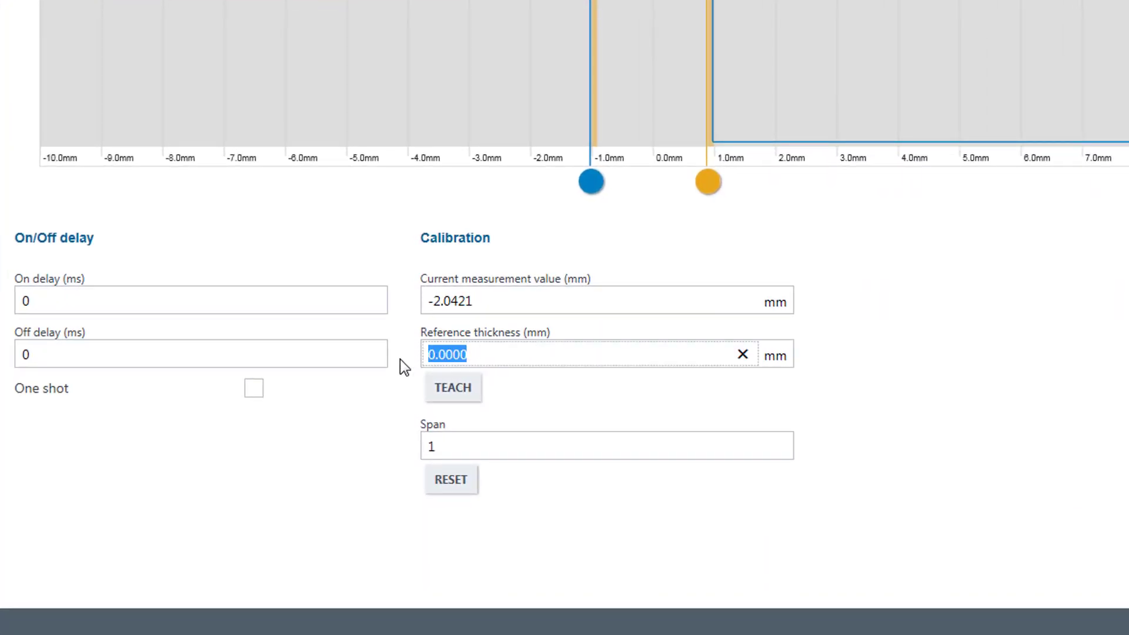
text(1.5)
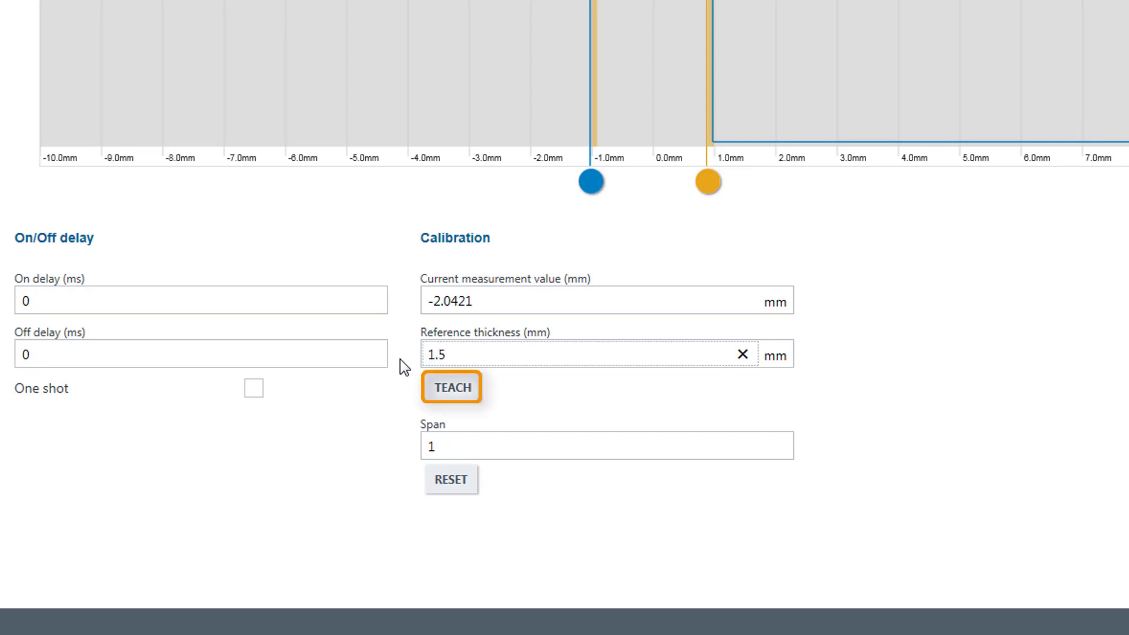
click(436, 397)
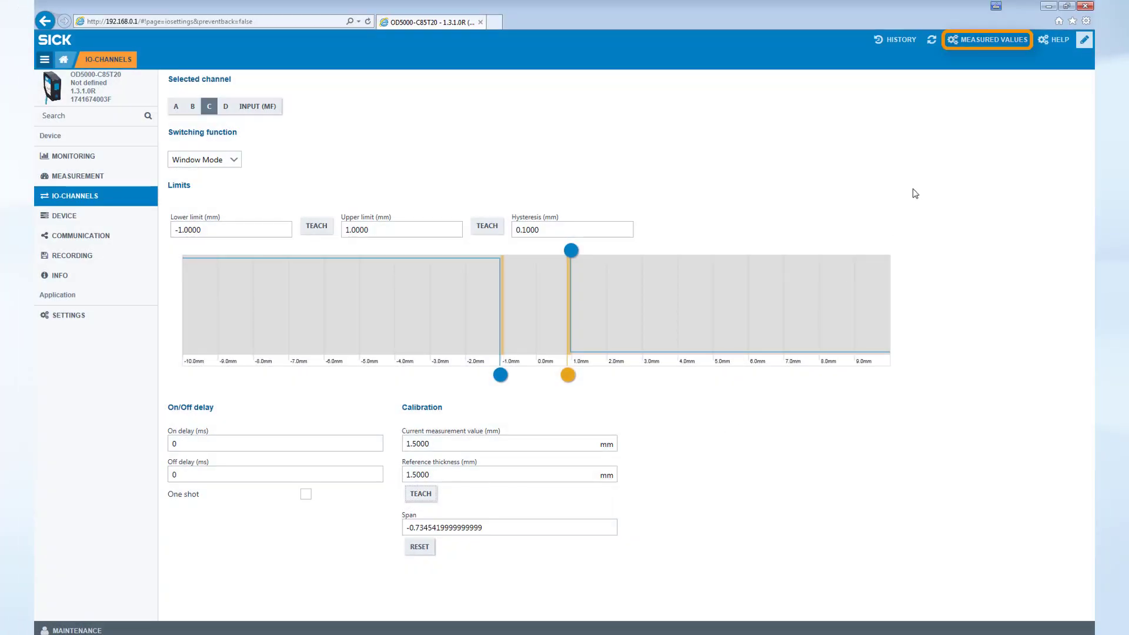
- Show the Measured Values panel (A, B 1.10 mm; C 1.50 mm) beside the Measurement page
click(976, 41)
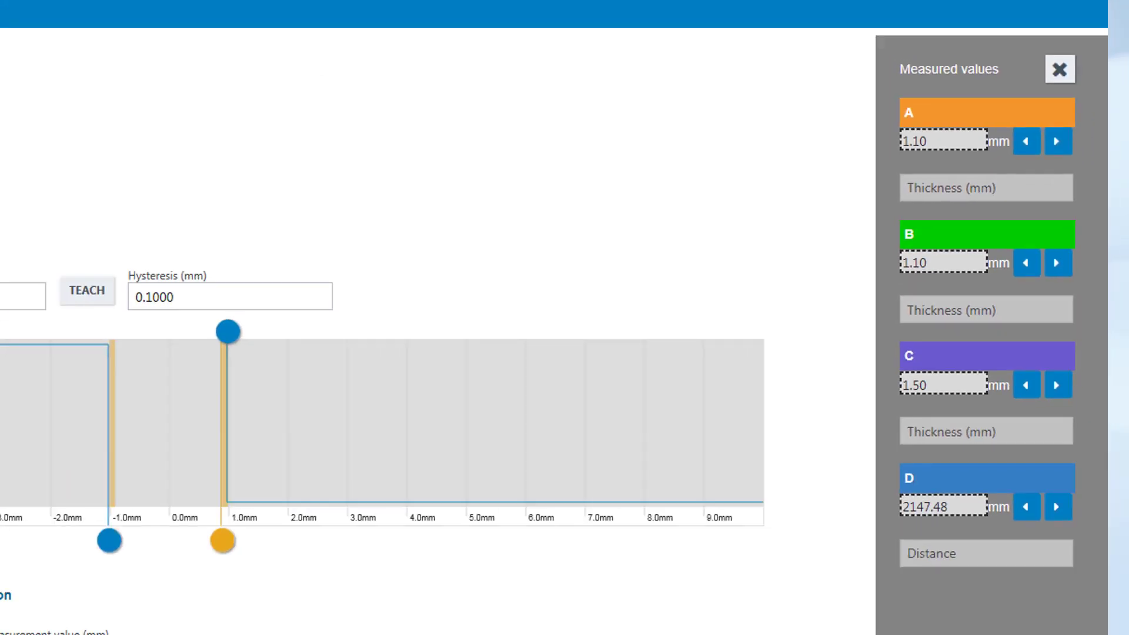
click(103, 179)
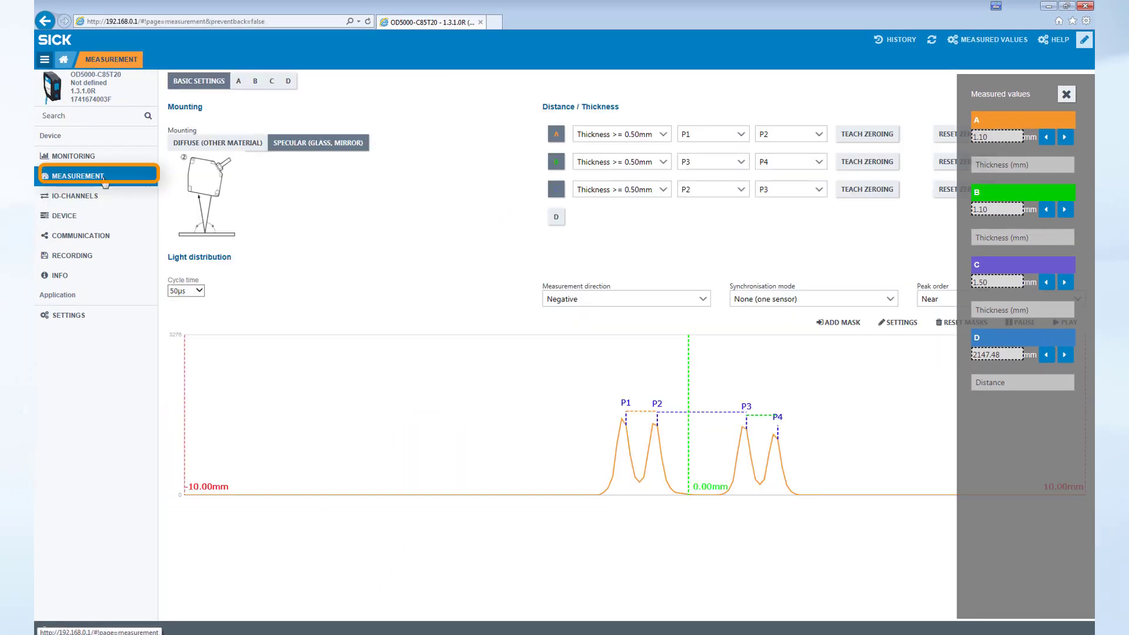